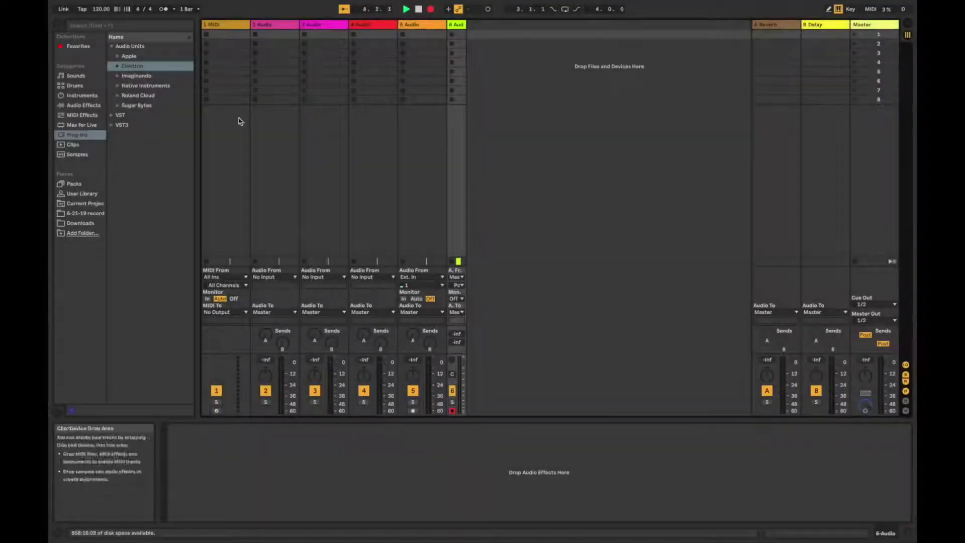
- Select the Roland Cloud vendor folder under Plug-Ins > Audio Units
left_click(132, 96)
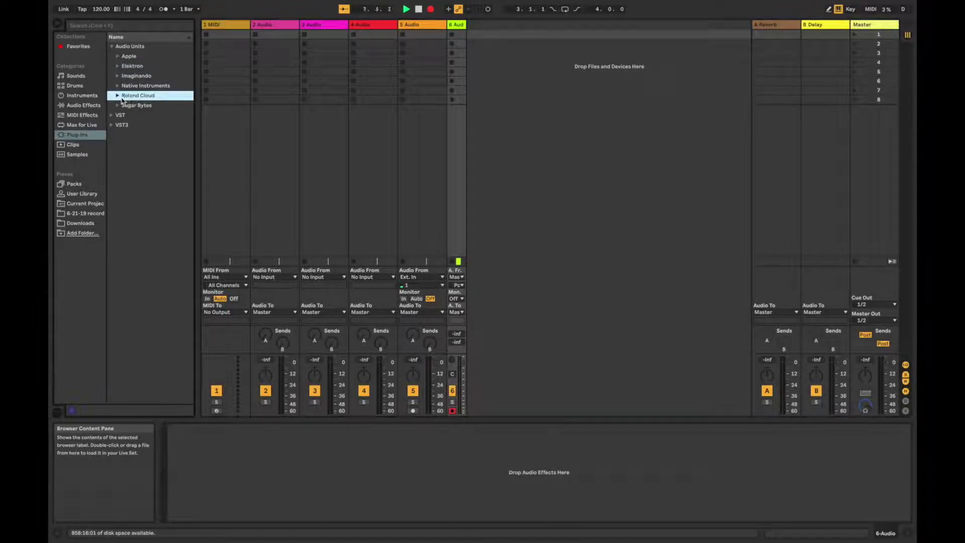
- Drag the Roland Cloud TR-808 onto MIDI track 1 and open its OPTION menu
left_click(118, 96)
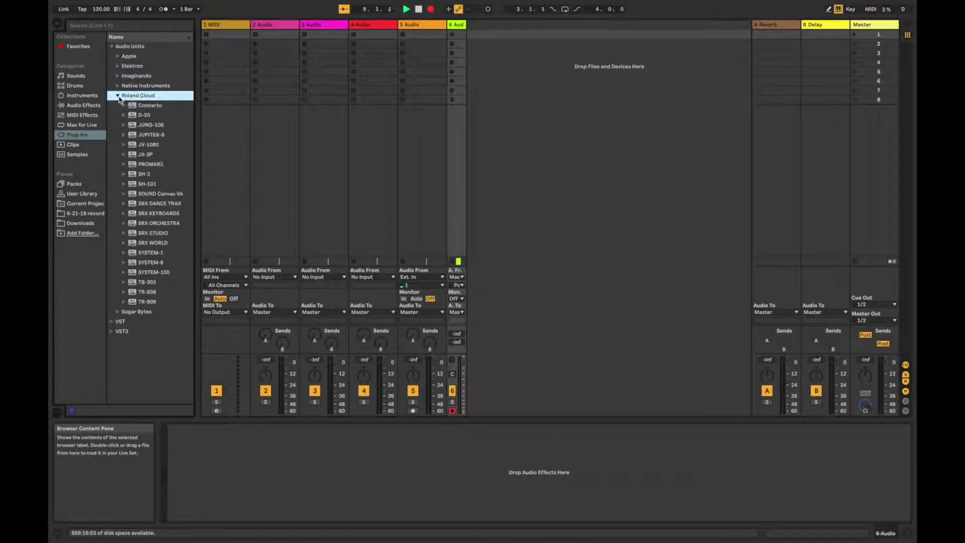
left_click(148, 293)
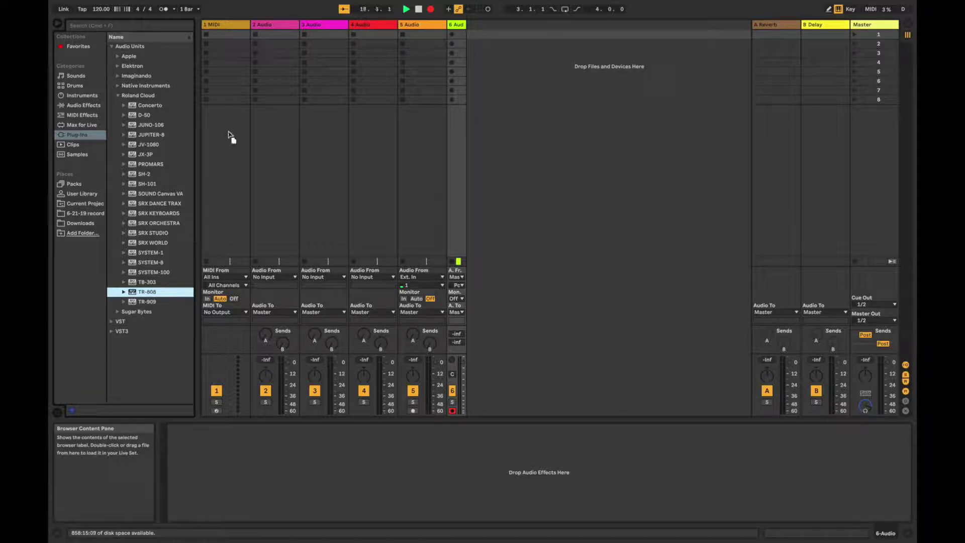
left_click_drag(228, 135, 229, 134)
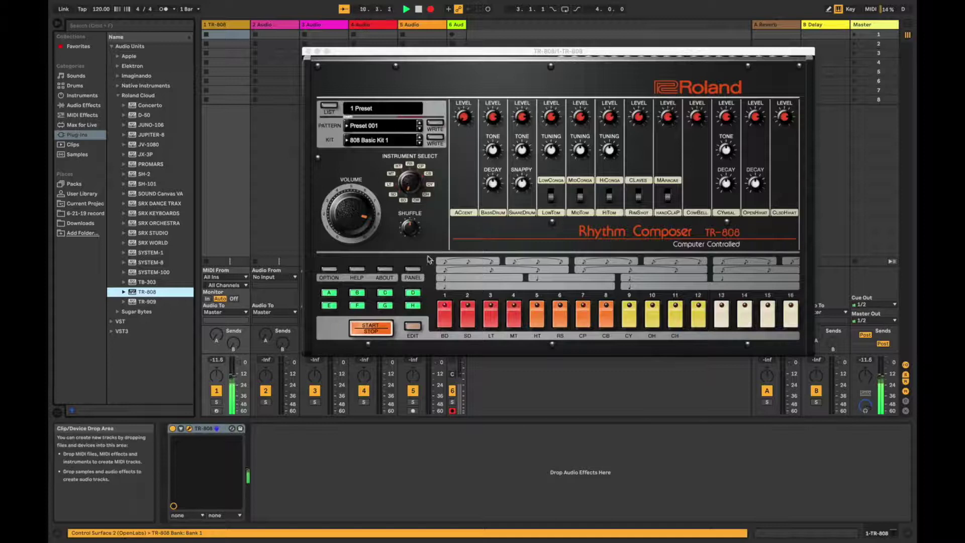
left_click(329, 270)
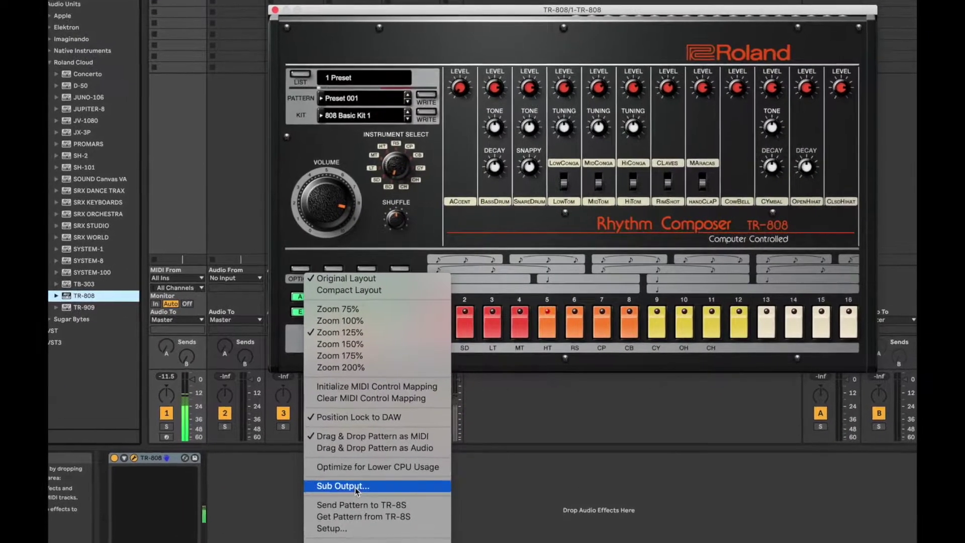
- Enable all eleven SUB OUTPUT buttons, from bass drum through cowbell
left_click(357, 487)
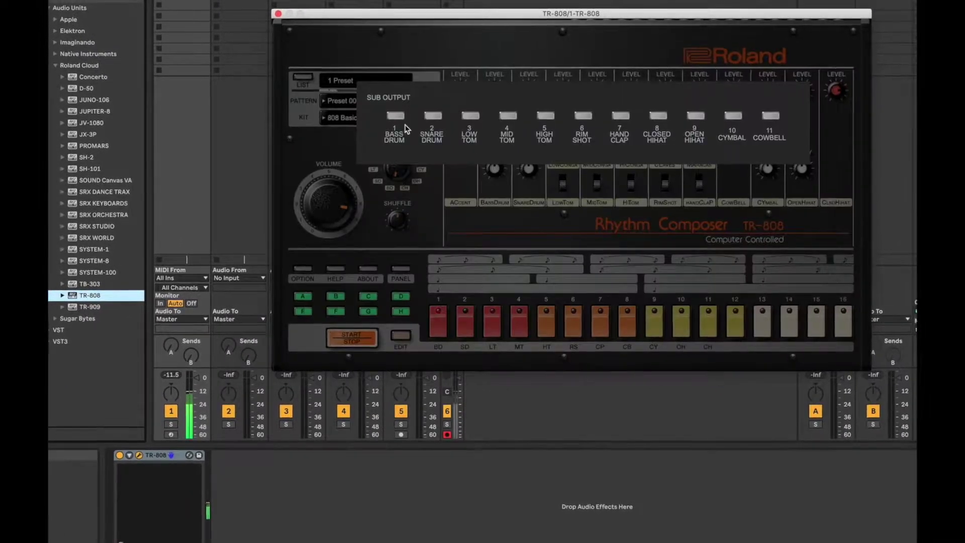
left_click(396, 116)
left_click(433, 117)
left_click(469, 117)
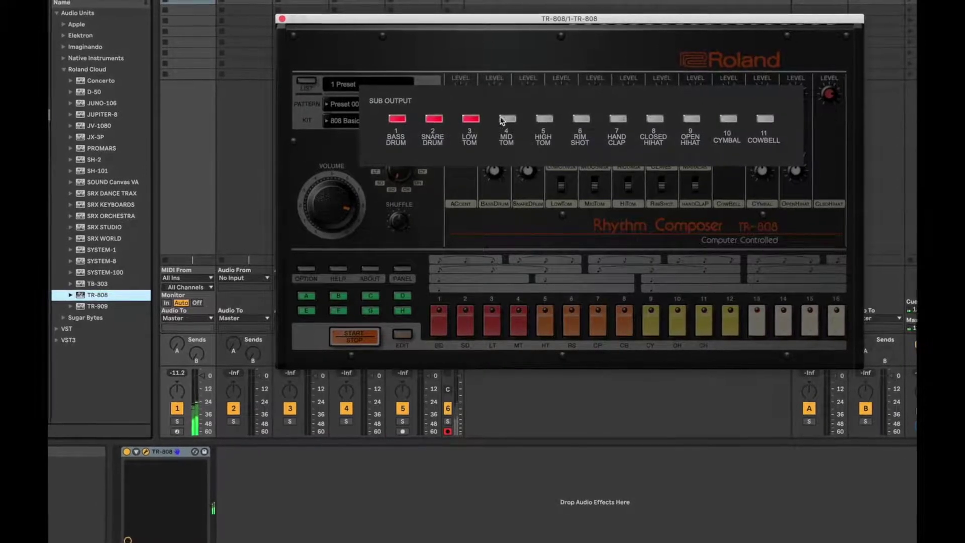
left_click(508, 117)
left_click(544, 120)
left_click(580, 119)
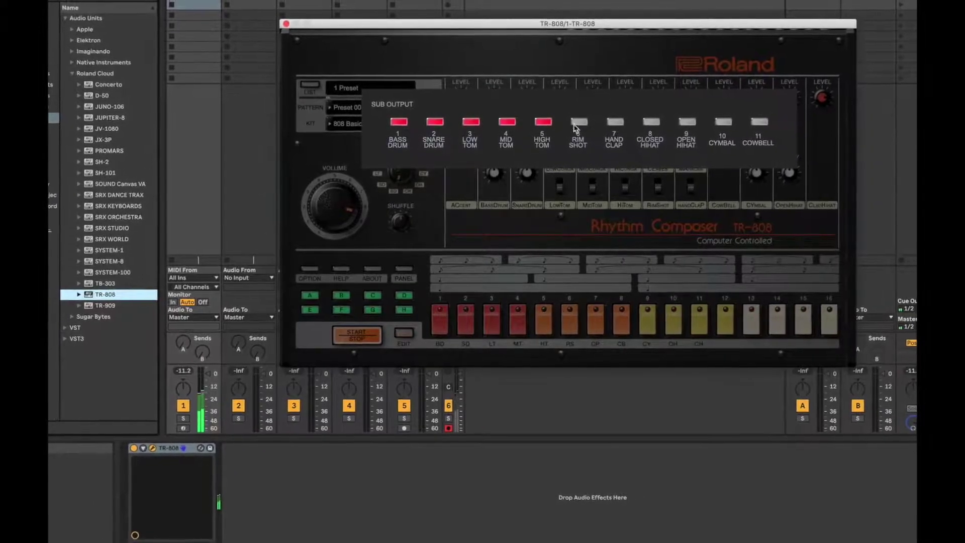
left_click(615, 122)
left_click(649, 122)
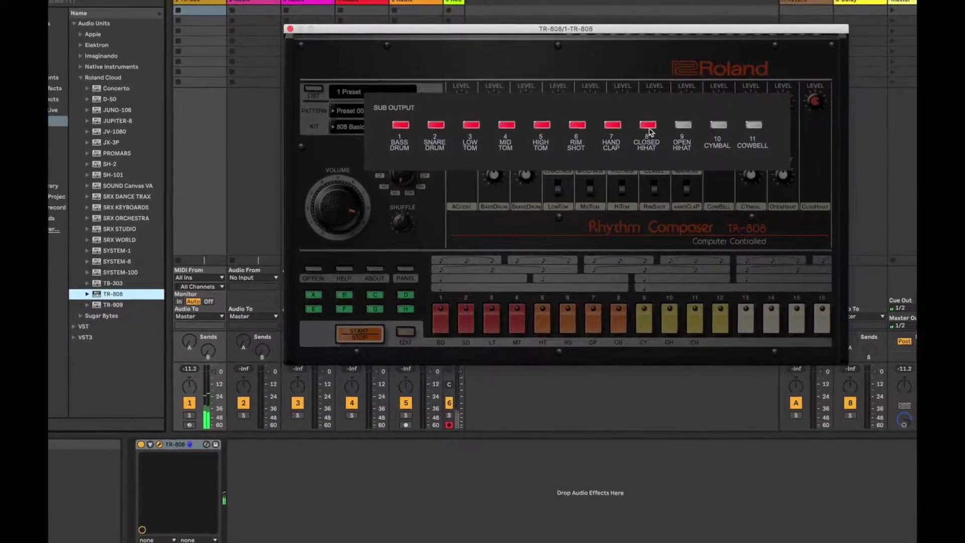
left_click(685, 123)
left_click(716, 125)
left_click(752, 125)
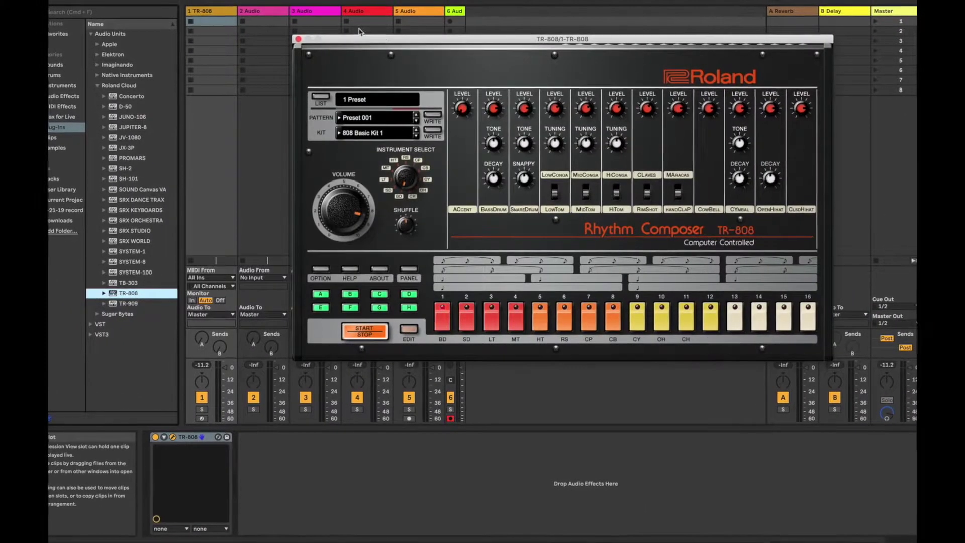
- Close the TR-808 window and select the 2 Audio track
left_click(299, 40)
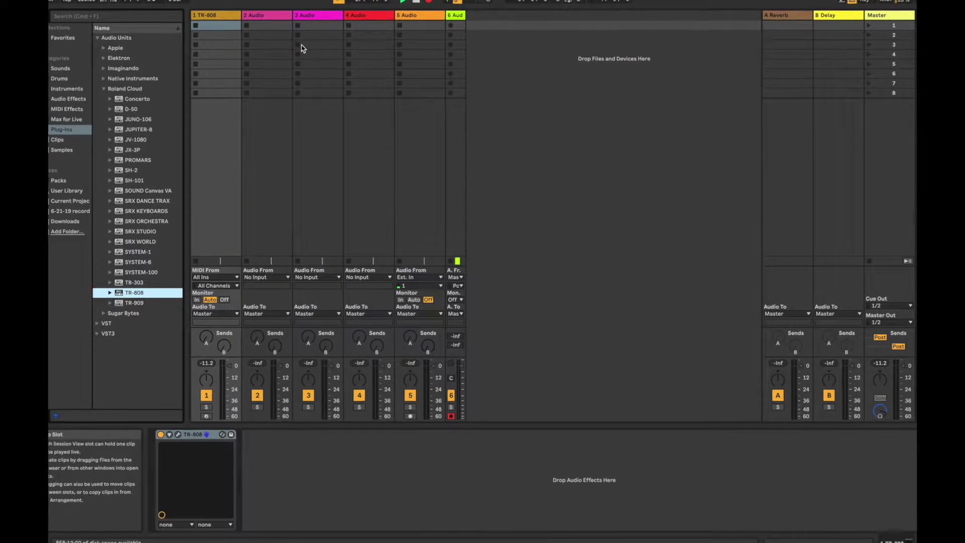
left_click(266, 20)
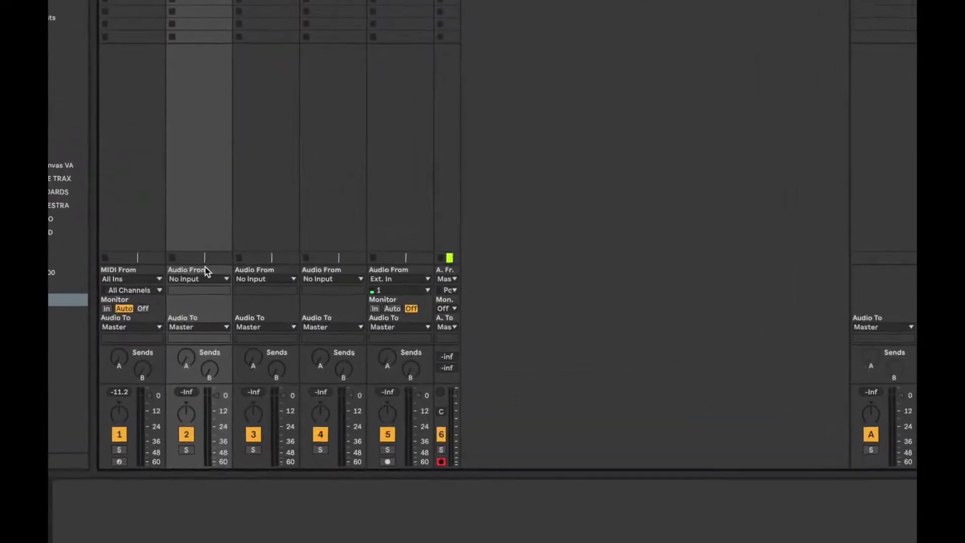
- Route audio track 2's input from 1-TR-808 outputs 3/4
left_click(178, 278)
left_click(104, 354)
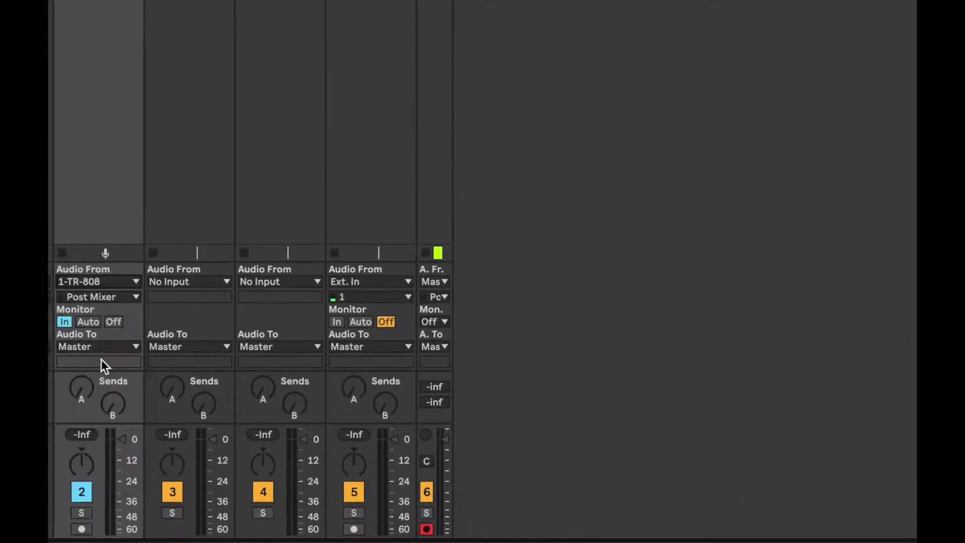
left_click(106, 295)
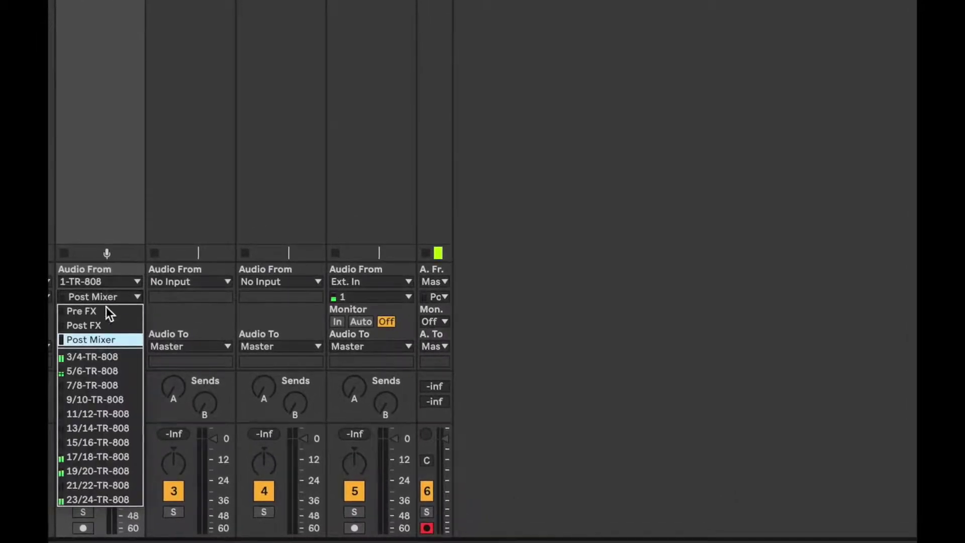
left_click(100, 357)
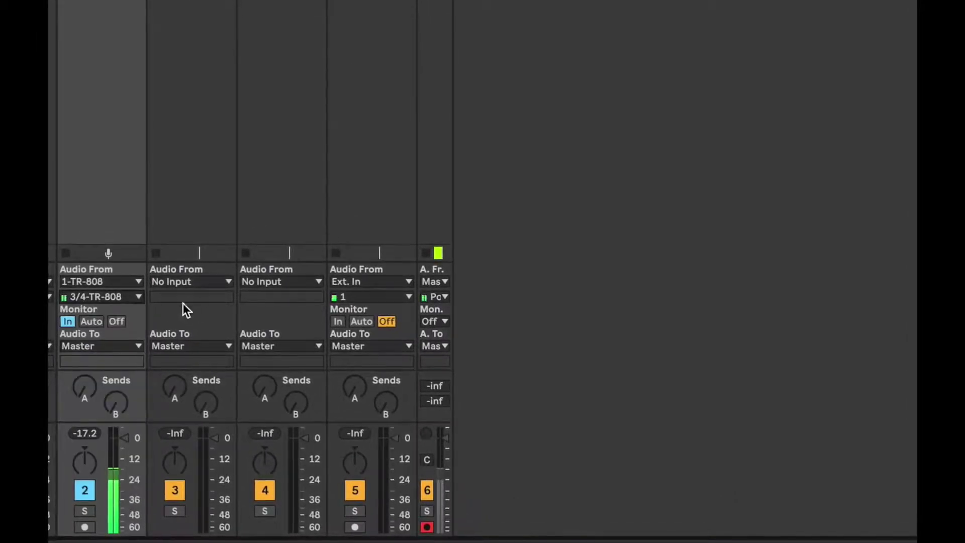
- Route audio track 3's input from 1-TR-808 outputs 5/6
left_click(211, 280)
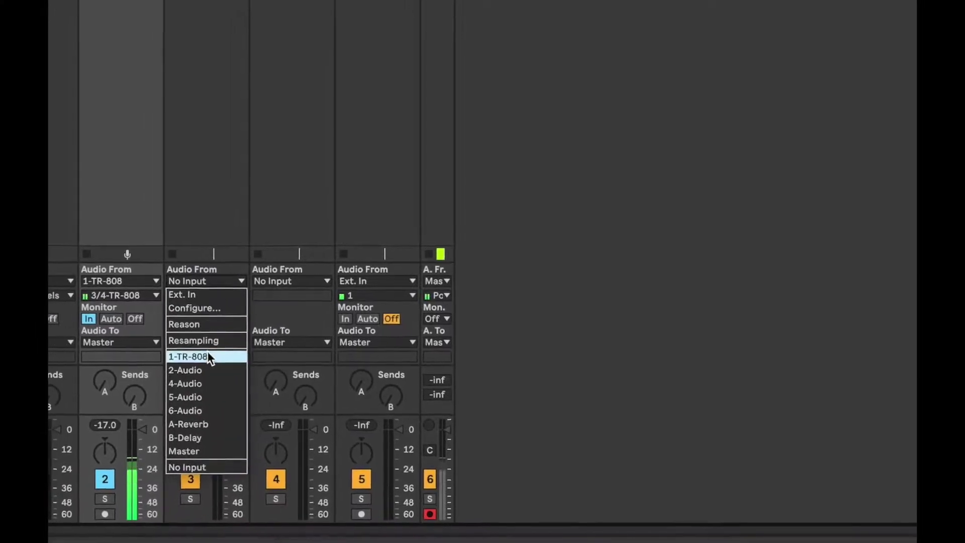
left_click(207, 350)
left_click(221, 296)
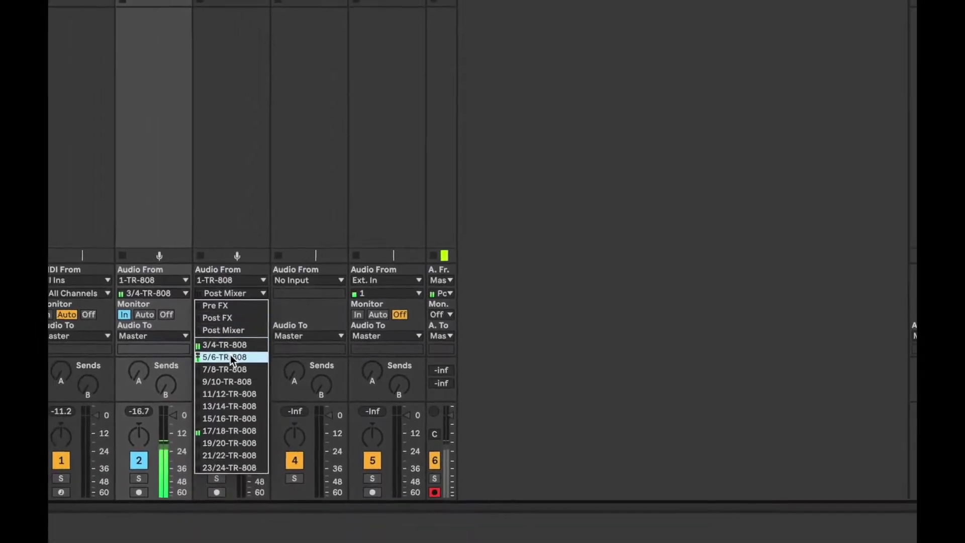
left_click(230, 354)
- Route audio track 4's input from 1-TR-808 outputs 17/18
left_click(331, 279)
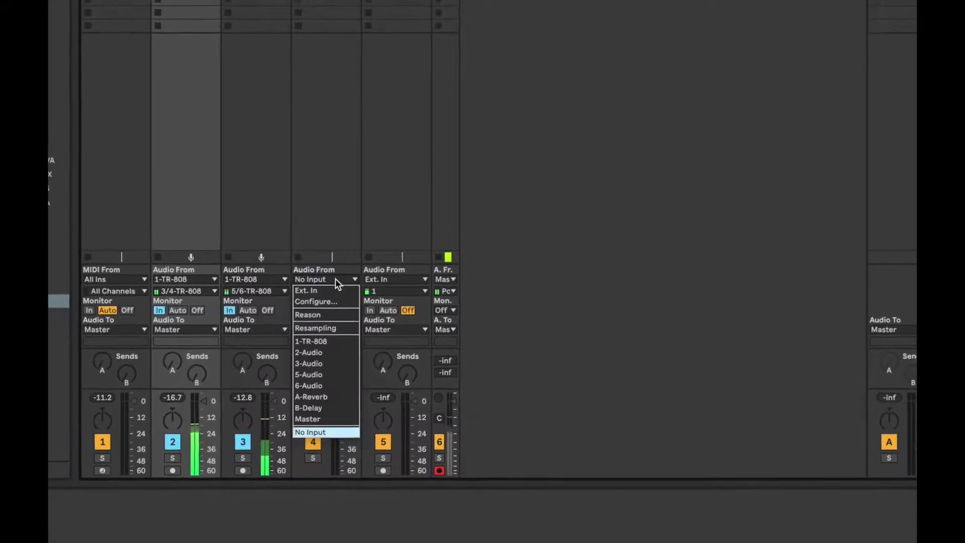
left_click(324, 340)
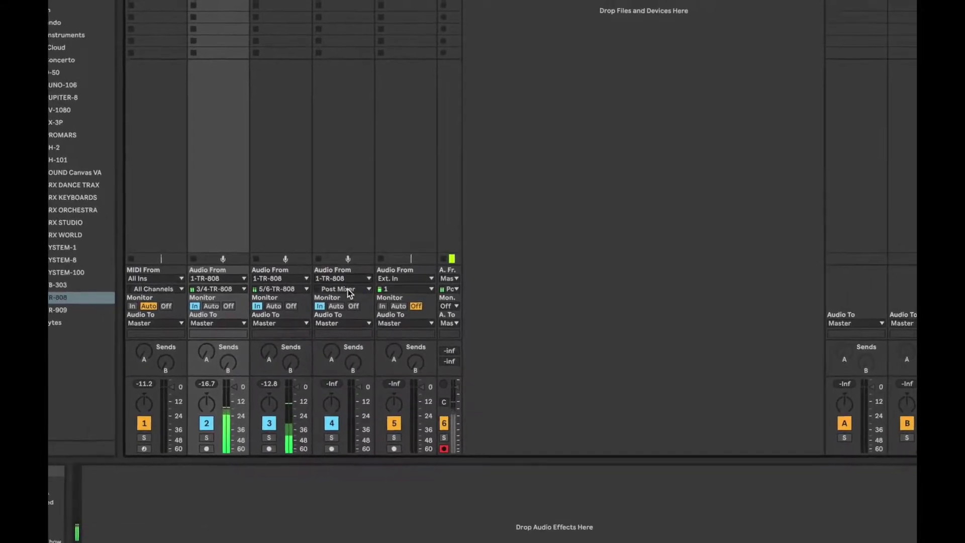
left_click(336, 290)
left_click(345, 395)
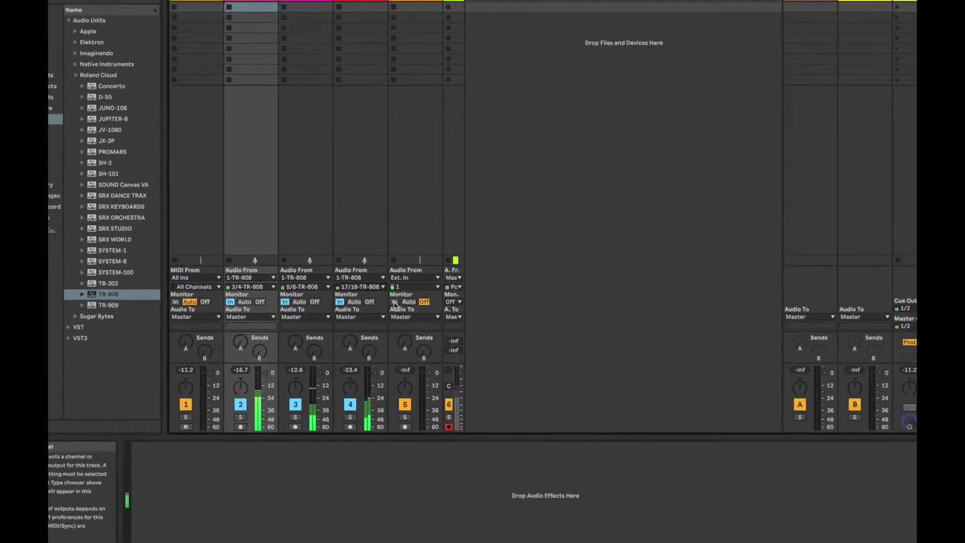